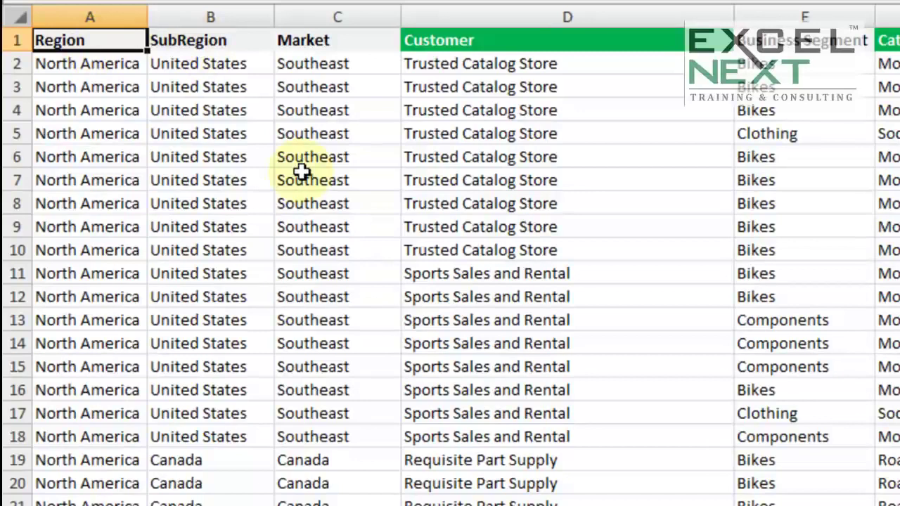
- Check the raw data's last row, then inspect Business Segment values and Trusted Catalog Store rows
{"action": "key", "text": "ctrl+Down"}
{"action": "key", "text": "ctrl+Up"}
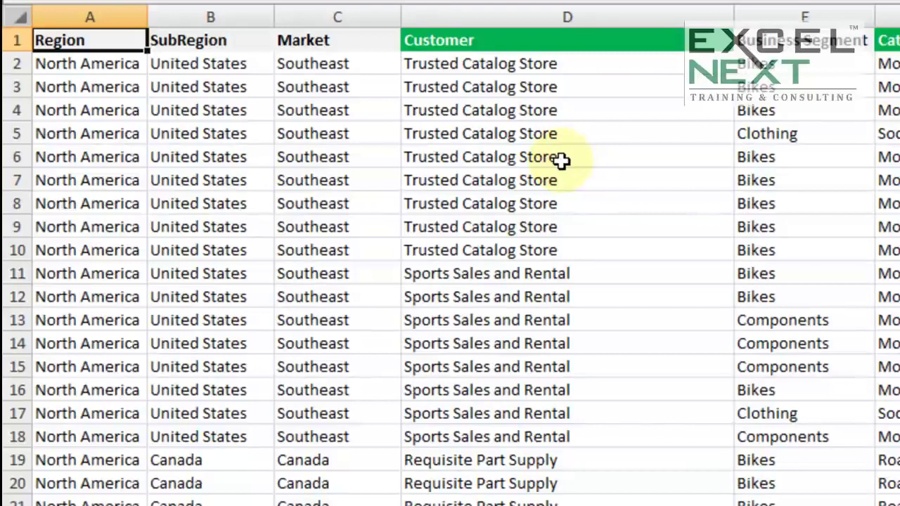
{"action": "left_click", "coordinate": [773, 115]}
{"action": "left_click", "coordinate": [773, 135]}
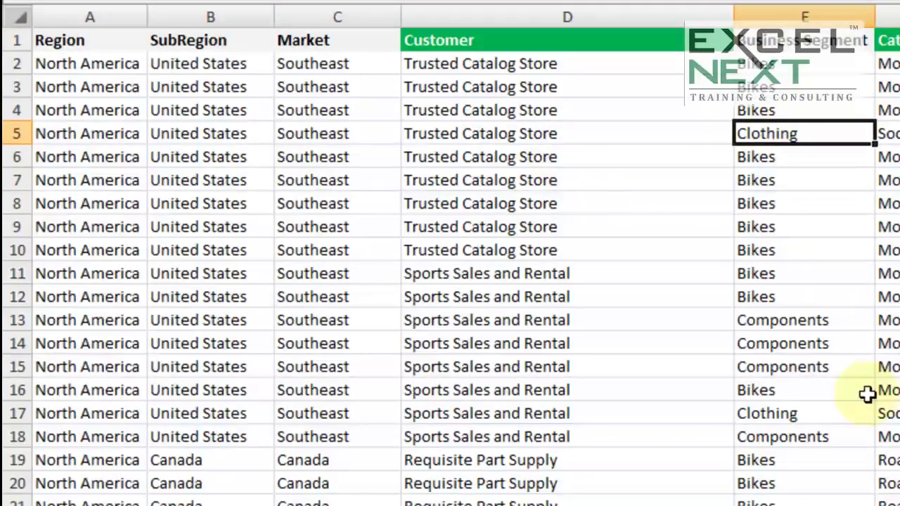
{"action": "left_click", "coordinate": [800, 322]}
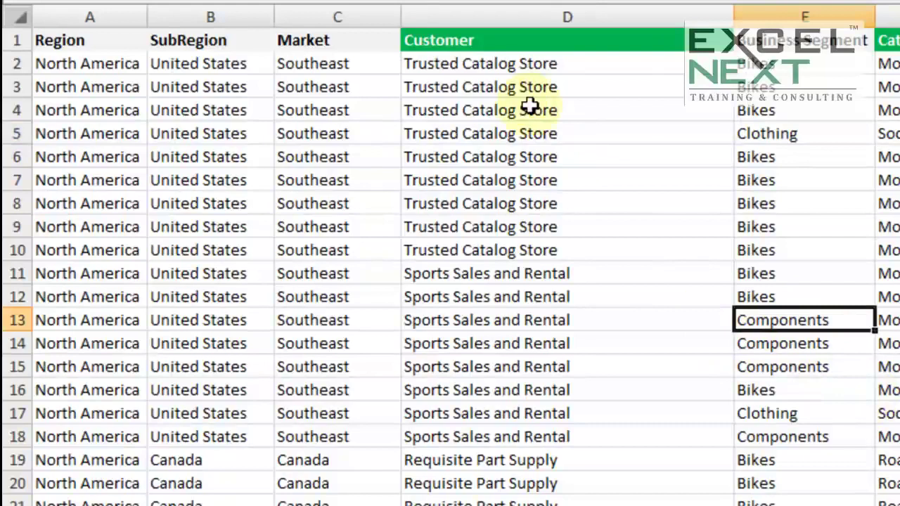
{"action": "left_click_drag", "start_coordinate": [470, 71], "coordinate": [477, 242]}
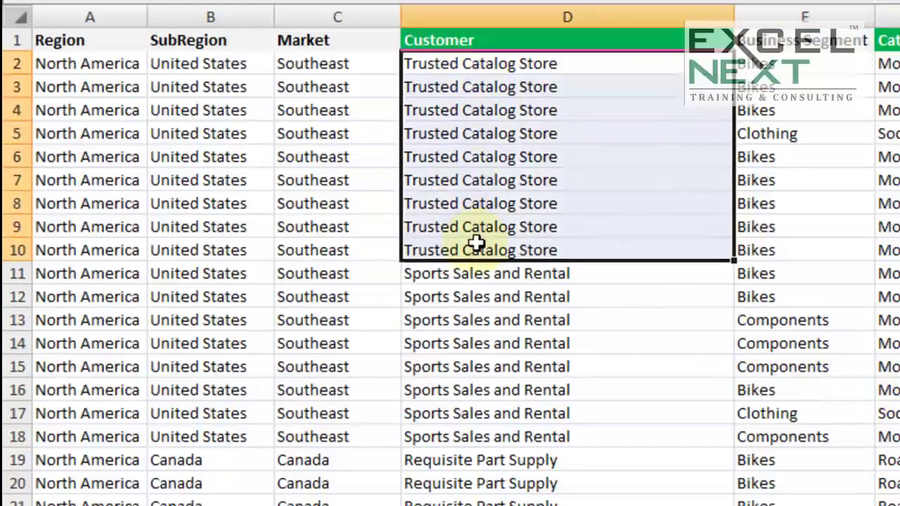
{"action": "left_click_drag", "start_coordinate": [482, 68], "coordinate": [490, 255]}
{"action": "left_click", "coordinate": [466, 42]}
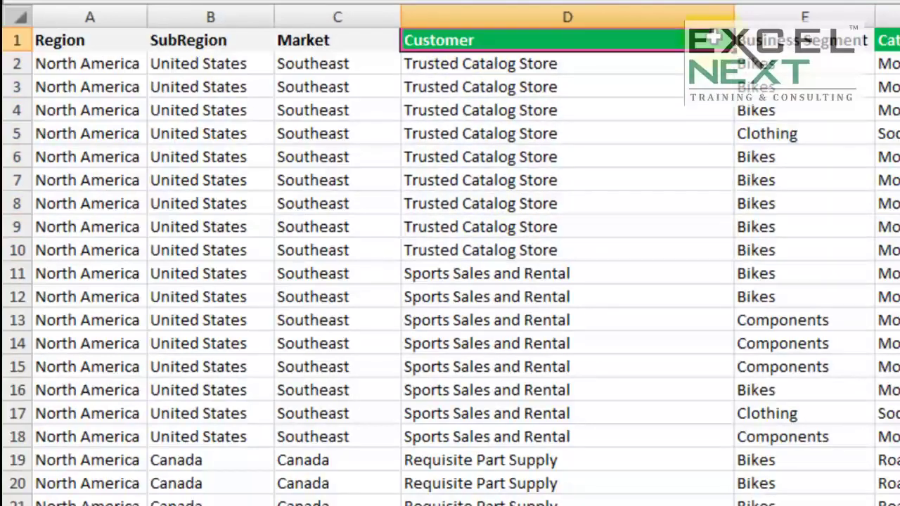
- Review the Customer, Business Segment, Model, SalesDate, OrderQty and sales amount columns
{"action": "left_click_drag", "start_coordinate": [518, 68], "coordinate": [568, 292]}
{"action": "left_click_drag", "start_coordinate": [777, 64], "coordinate": [801, 295]}
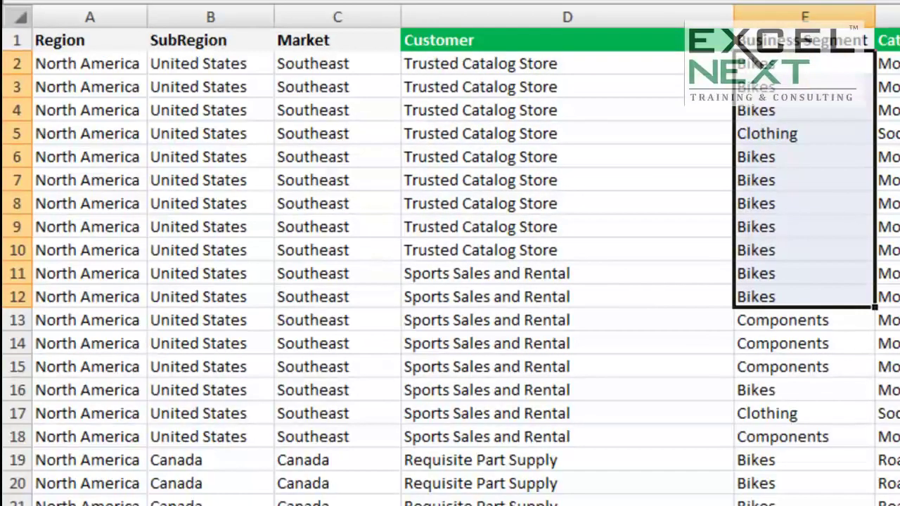
{"action": "key", "text": "Right"}
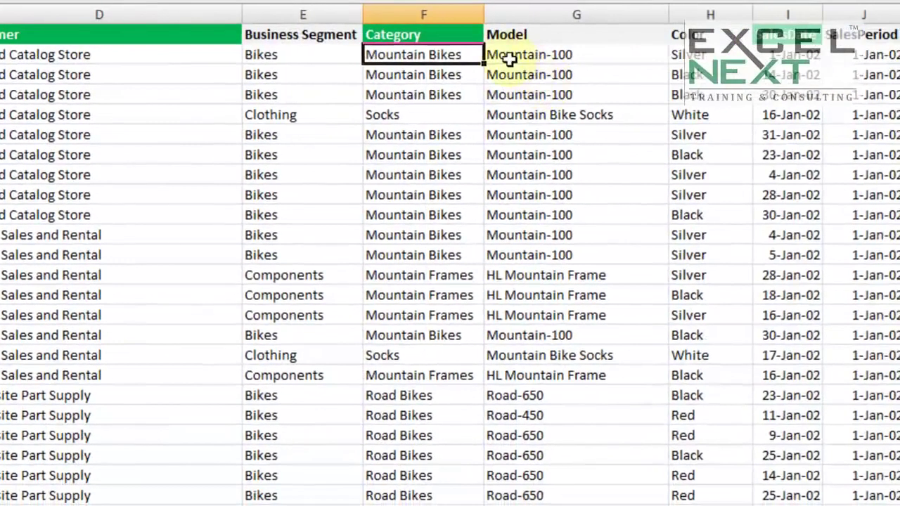
{"action": "left_click", "coordinate": [506, 56]}
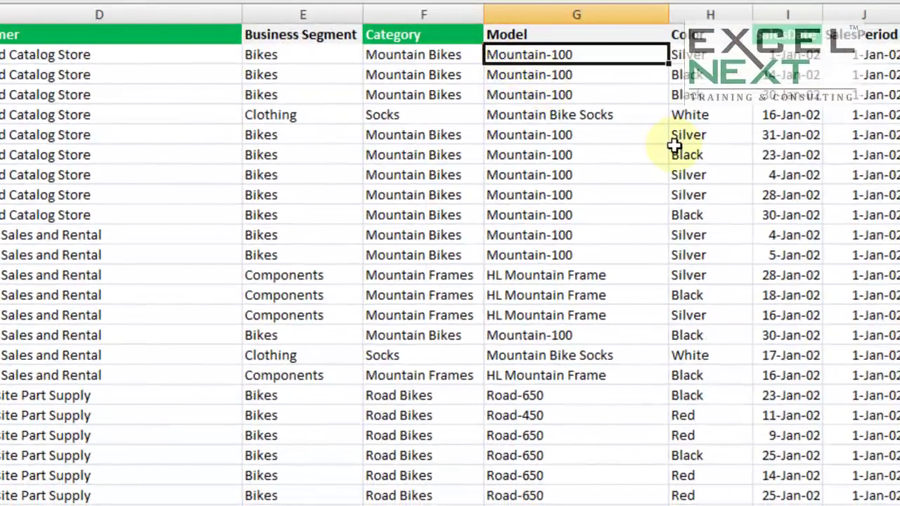
{"action": "key", "text": "Right"}
{"action": "key", "text": "Right"}
{"action": "key", "text": "Right"}
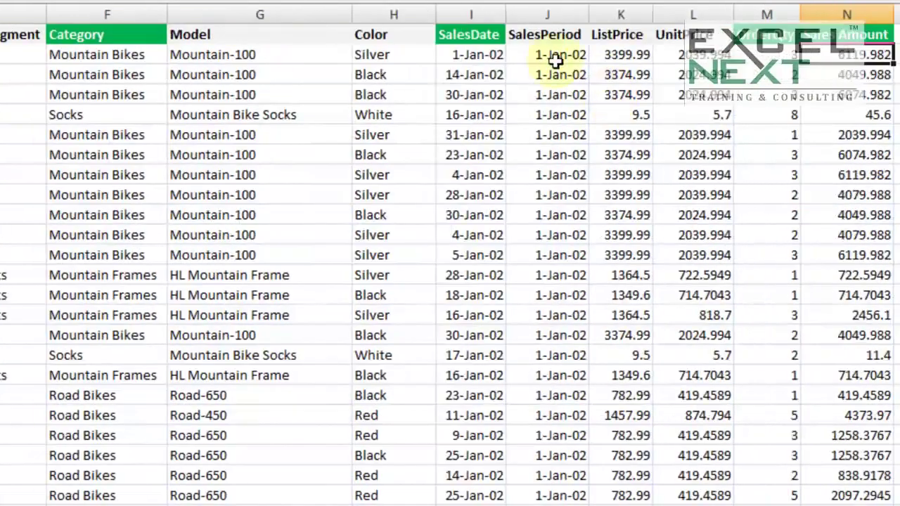
{"action": "left_click", "coordinate": [811, 55]}
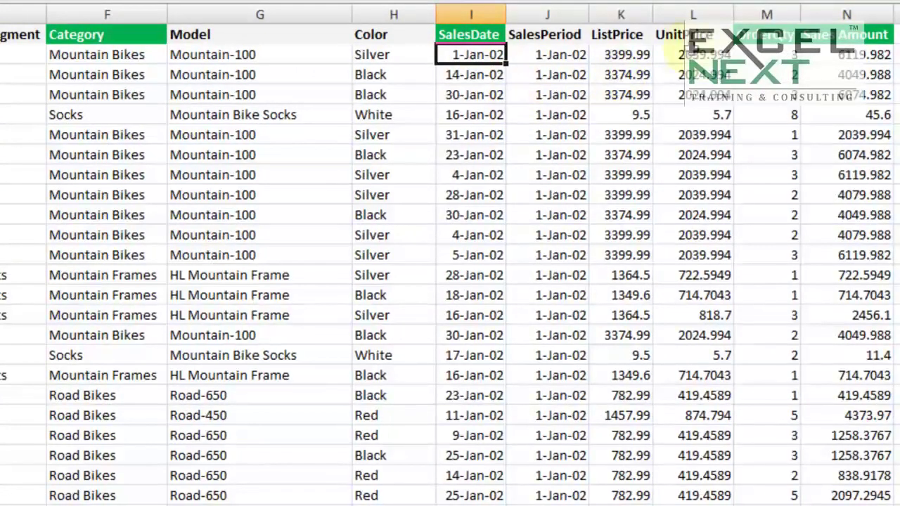
{"action": "left_click", "coordinate": [764, 58]}
{"action": "left_click", "coordinate": [850, 60]}
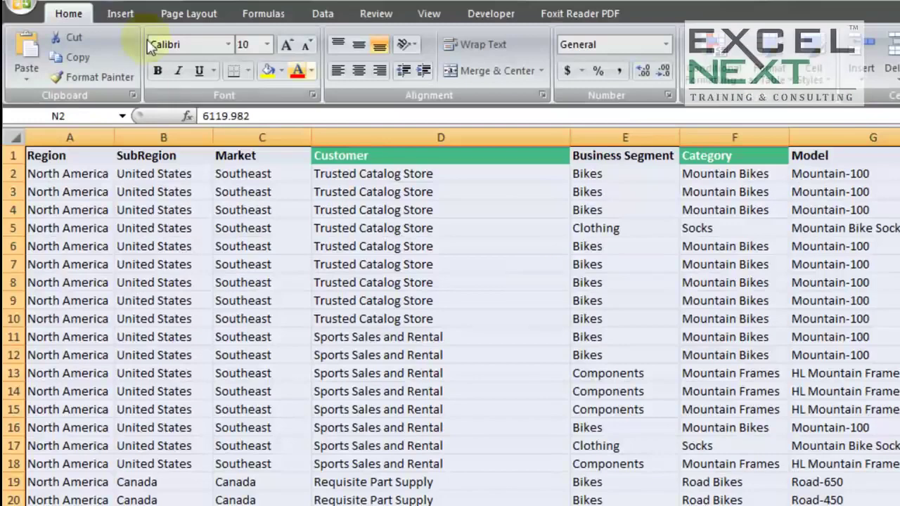
- Insert a PivotTable from the full RawData range onto a new worksheet
{"action": "left_click", "coordinate": [134, 15]}
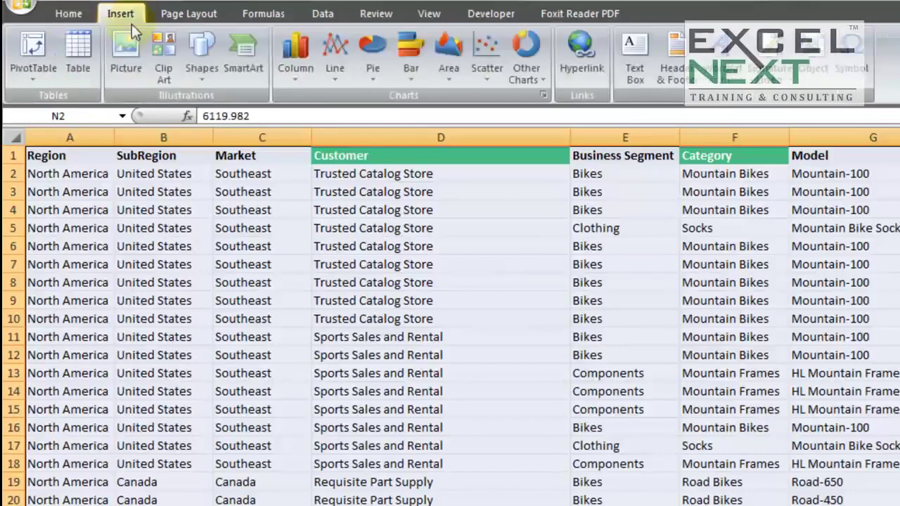
{"action": "left_click", "coordinate": [27, 49]}
{"action": "left_click_drag", "start_coordinate": [367, 124], "coordinate": [466, 234]}
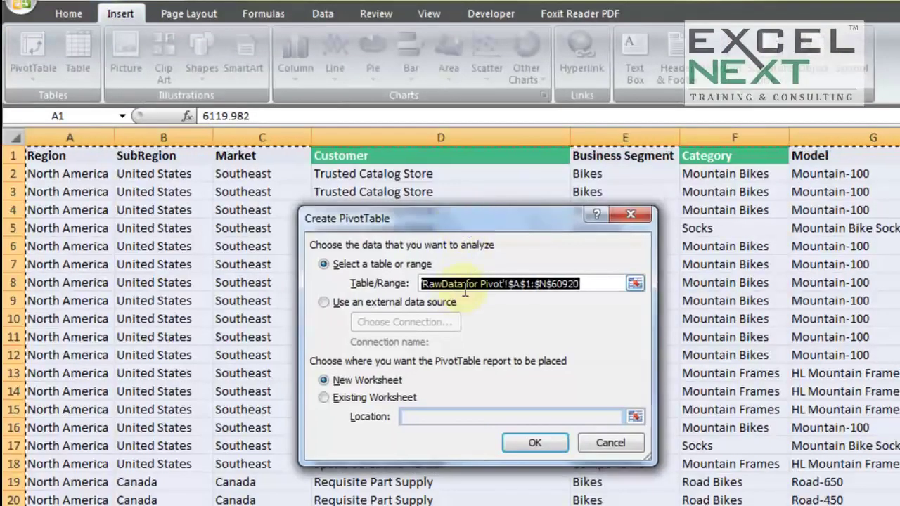
{"action": "left_click", "coordinate": [539, 440]}
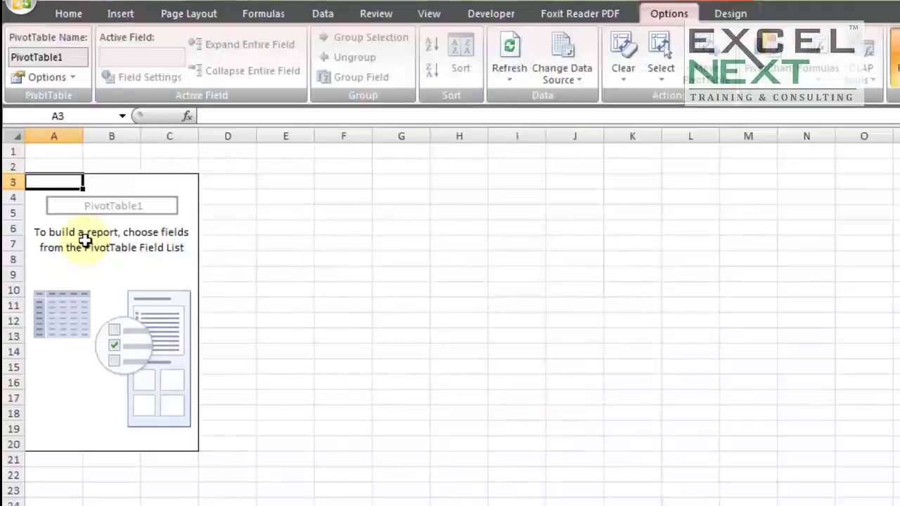
- Enable Classic PivotTable layout on the Display tab of PivotTable1's options
{"action": "left_click", "coordinate": [89, 275]}
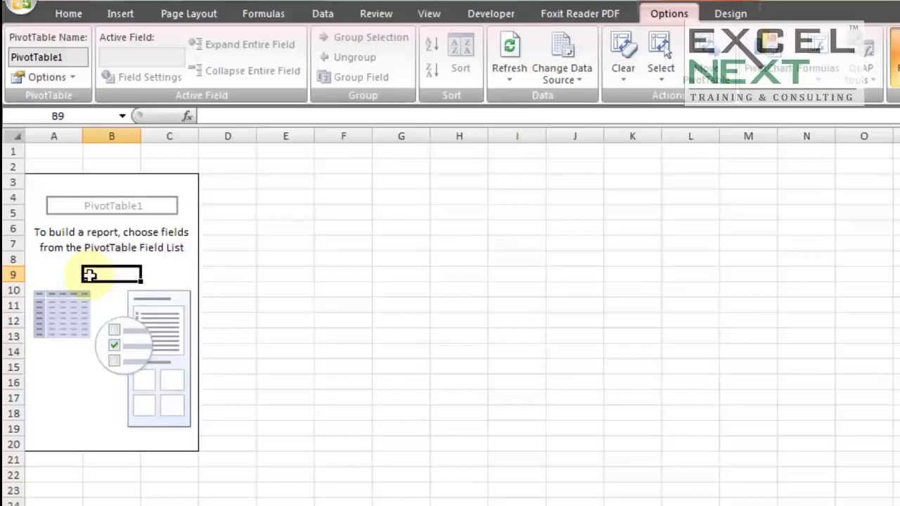
{"action": "right_click", "coordinate": [90, 276]}
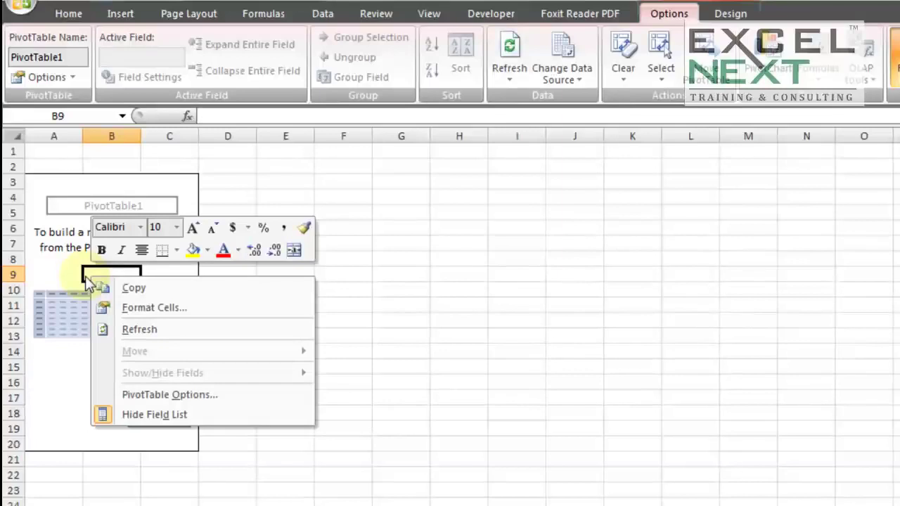
{"action": "left_click", "coordinate": [160, 398]}
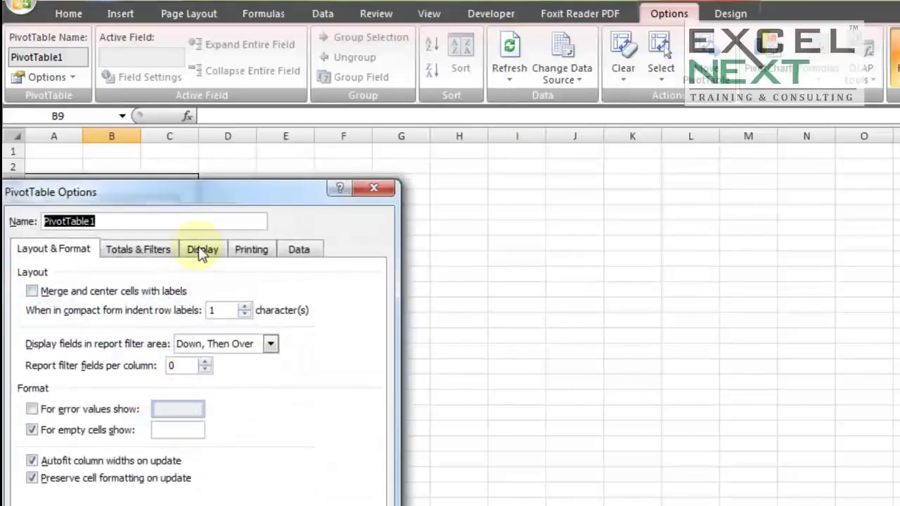
{"action": "left_click", "coordinate": [202, 251]}
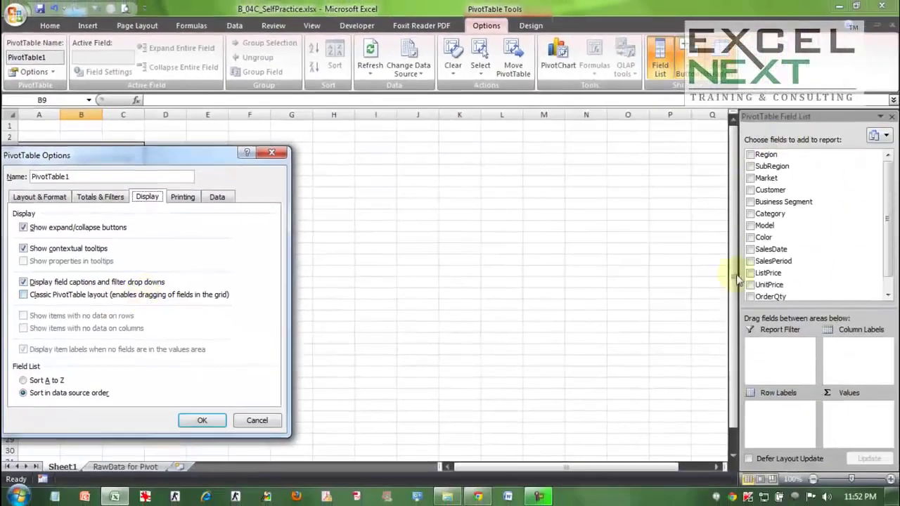
{"action": "left_click", "coordinate": [121, 296]}
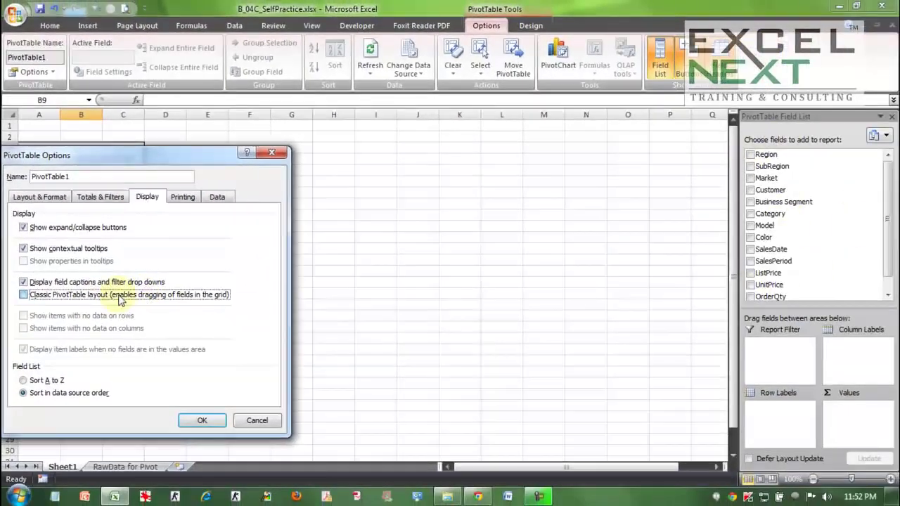
{"action": "left_click_drag", "start_coordinate": [173, 156], "coordinate": [418, 109]}
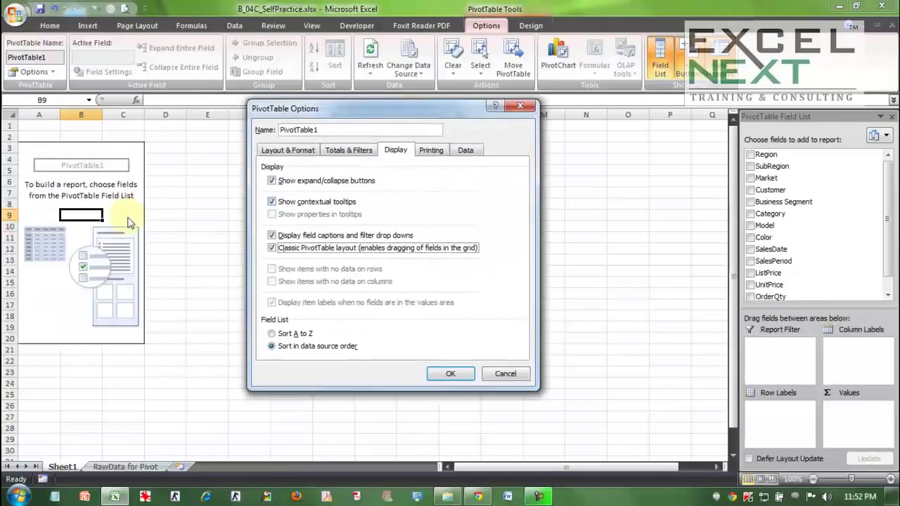
{"action": "left_click", "coordinate": [450, 374]}
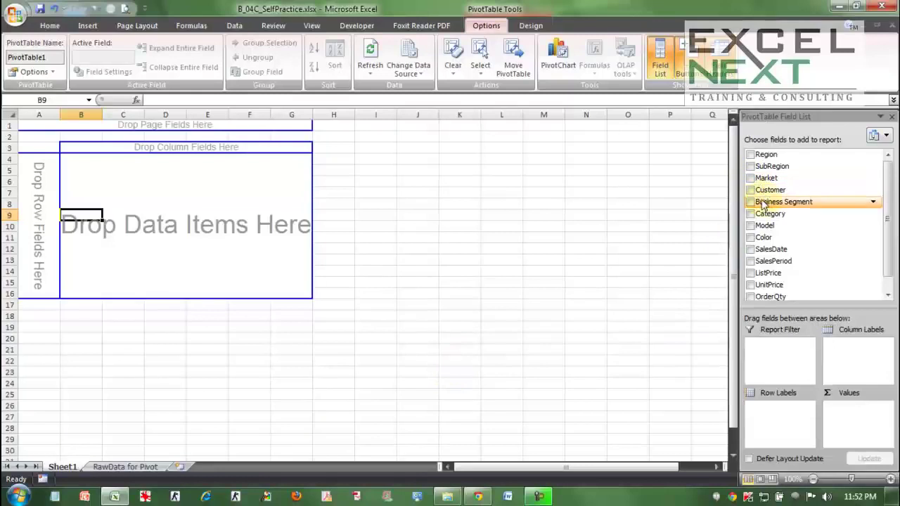
- Put Business Segment then Category in rows, Sum of OrderQty as data, and SalesDate across columns
{"action": "left_click_drag", "start_coordinate": [763, 204], "coordinate": [42, 204]}
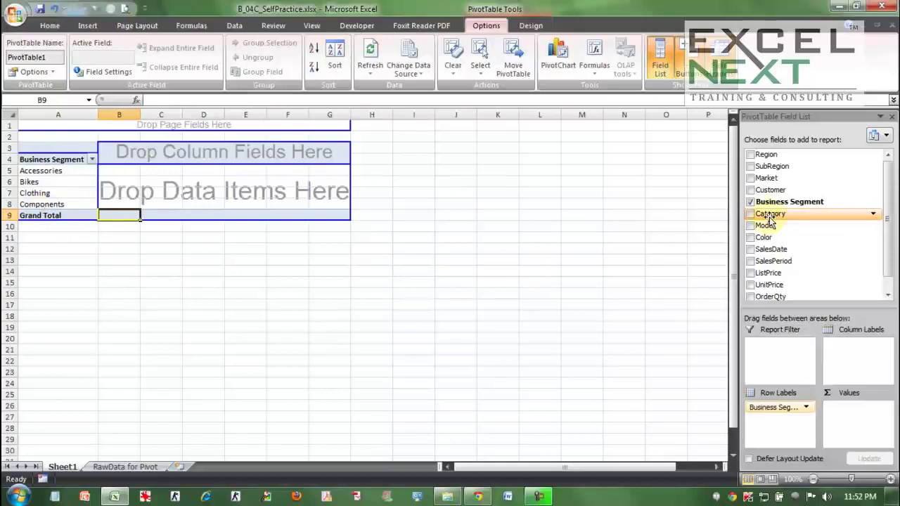
{"action": "left_click_drag", "start_coordinate": [758, 214], "coordinate": [76, 192]}
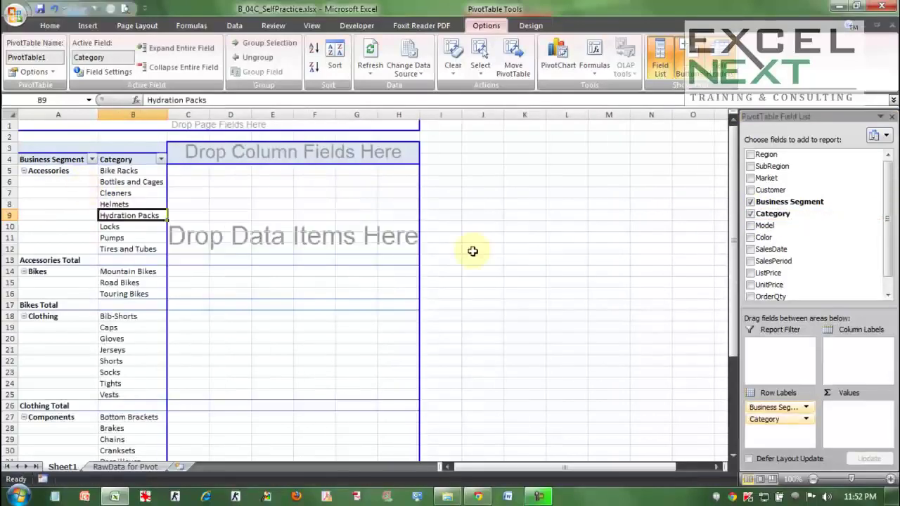
{"action": "left_click", "coordinate": [750, 214]}
{"action": "left_click_drag", "start_coordinate": [766, 213], "coordinate": [782, 431]}
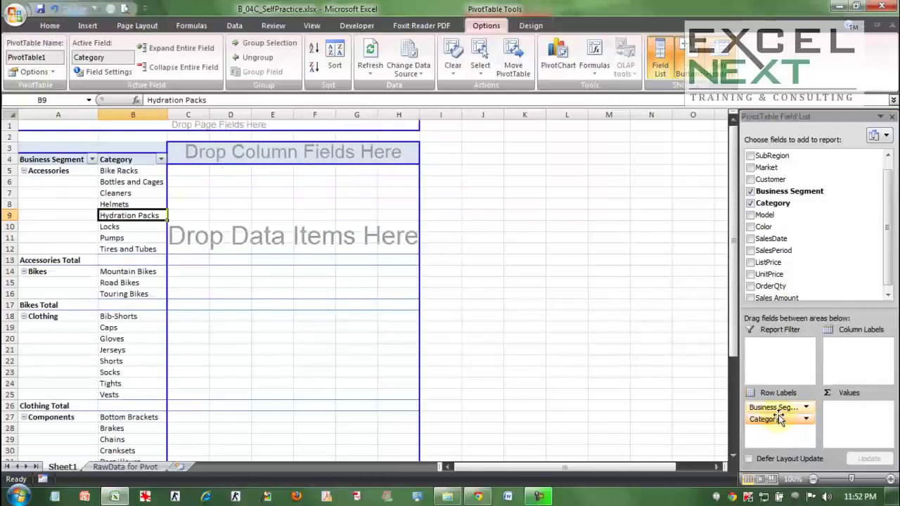
{"action": "left_click_drag", "start_coordinate": [888, 242], "coordinate": [889, 247]}
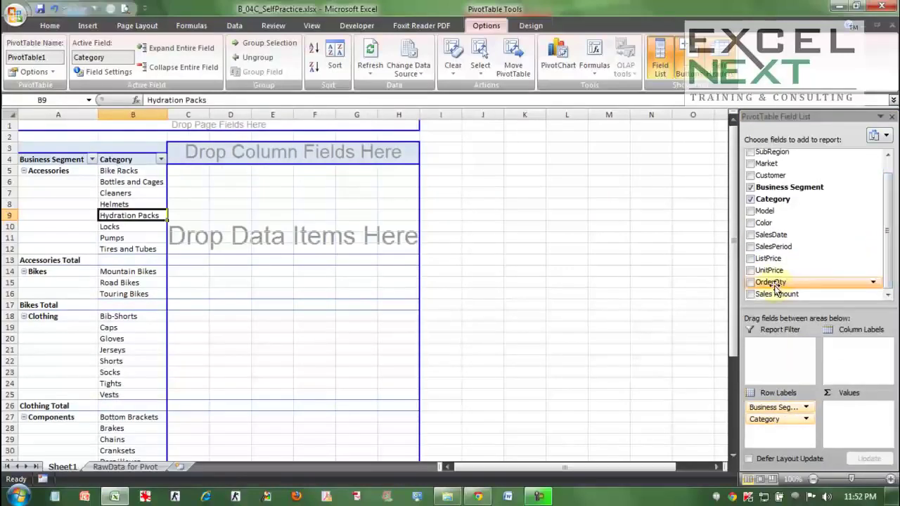
{"action": "left_click_drag", "start_coordinate": [775, 288], "coordinate": [284, 267]}
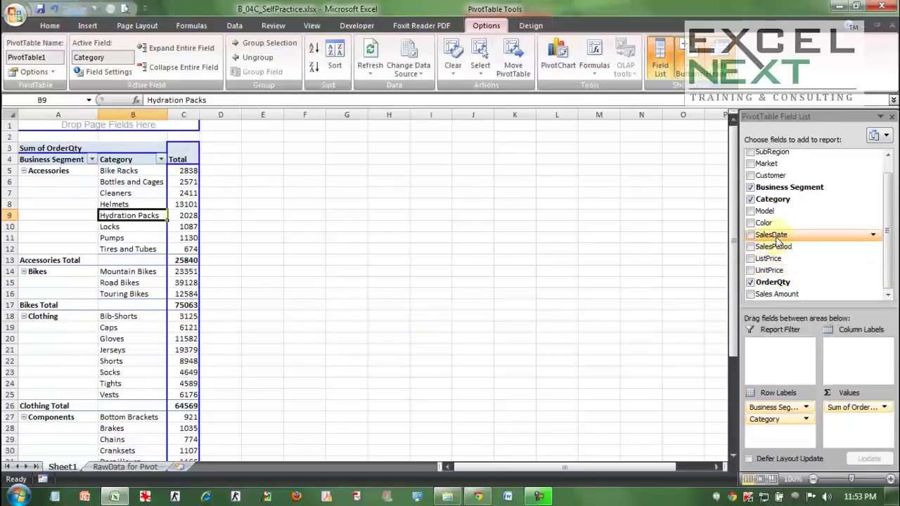
{"action": "left_click_drag", "start_coordinate": [777, 240], "coordinate": [856, 360]}
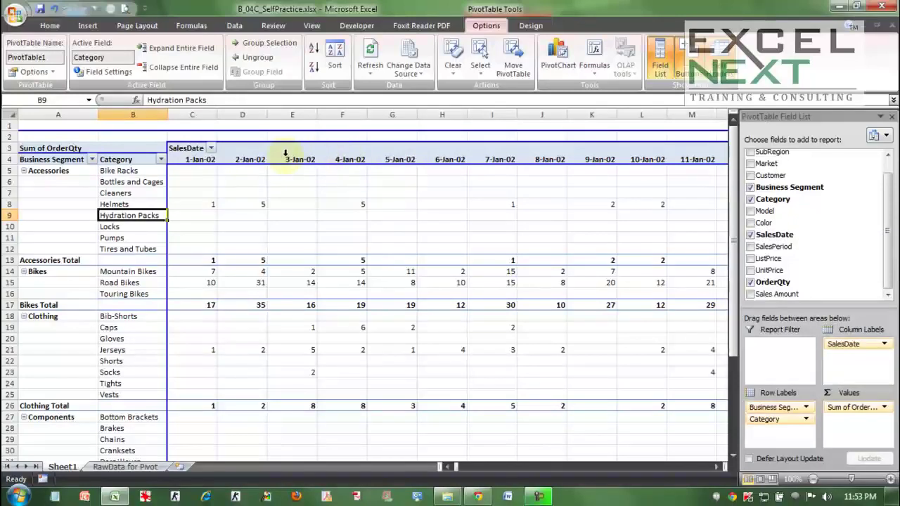
- Group the SalesDate columns by Years only instead of Months, showing 2002, 2003 and 2004
{"action": "right_click", "coordinate": [250, 159]}
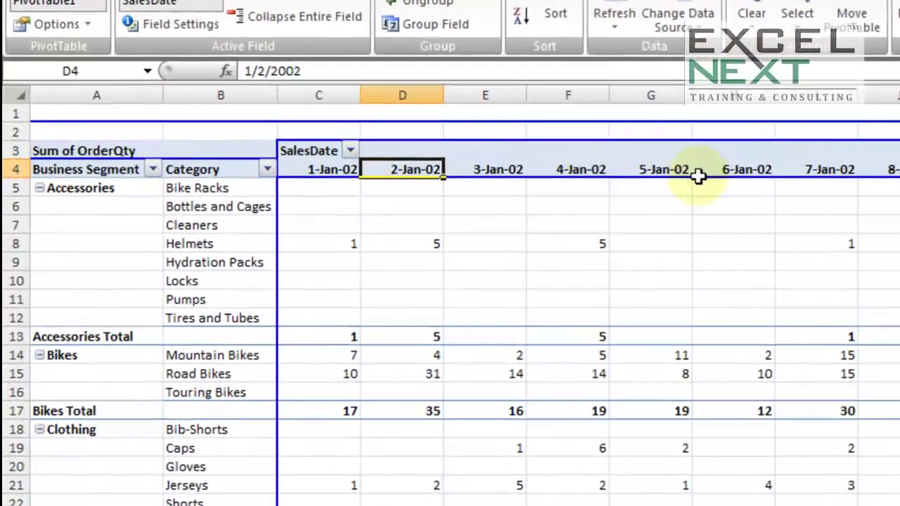
{"action": "right_click", "coordinate": [558, 165]}
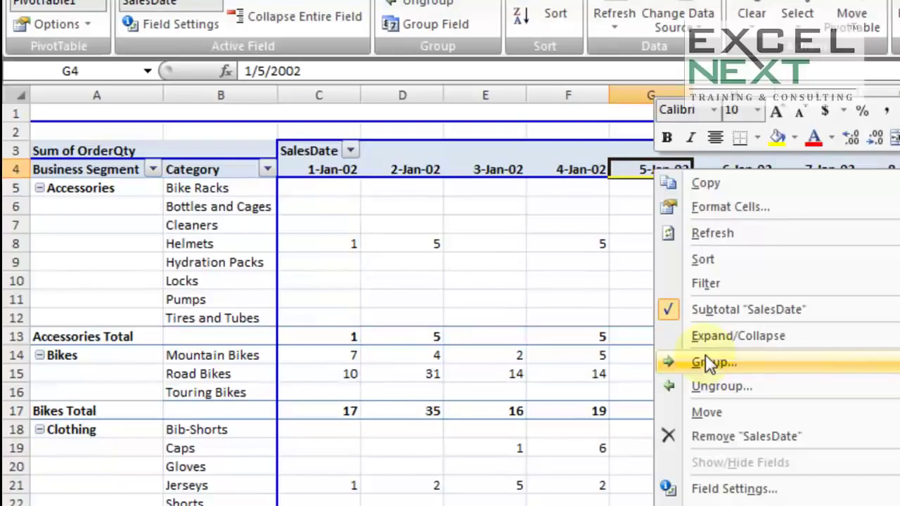
{"action": "left_click", "coordinate": [705, 357]}
{"action": "left_click_drag", "start_coordinate": [652, 187], "coordinate": [508, 57]}
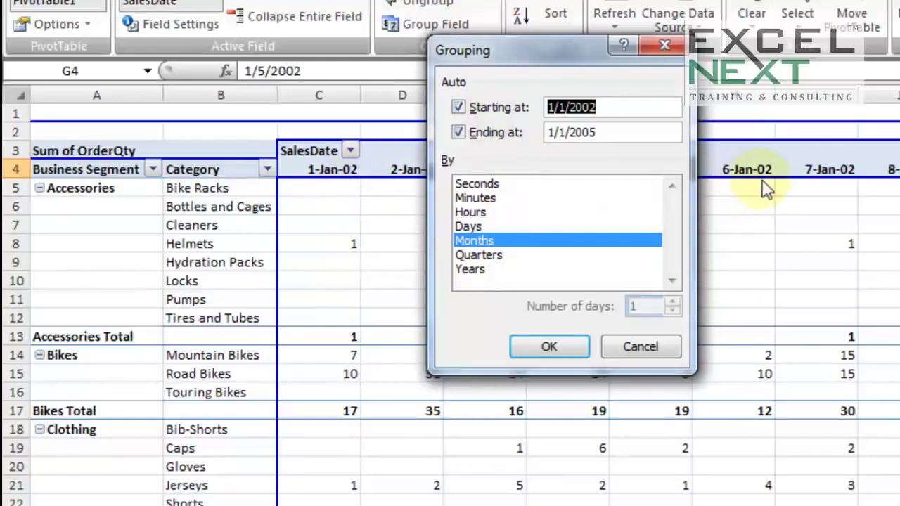
{"action": "left_click", "coordinate": [476, 269]}
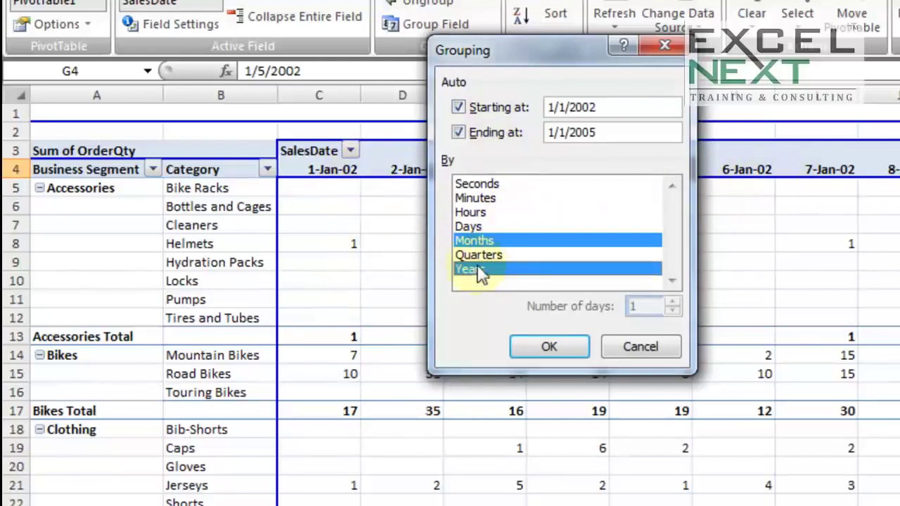
{"action": "left_click", "coordinate": [480, 242]}
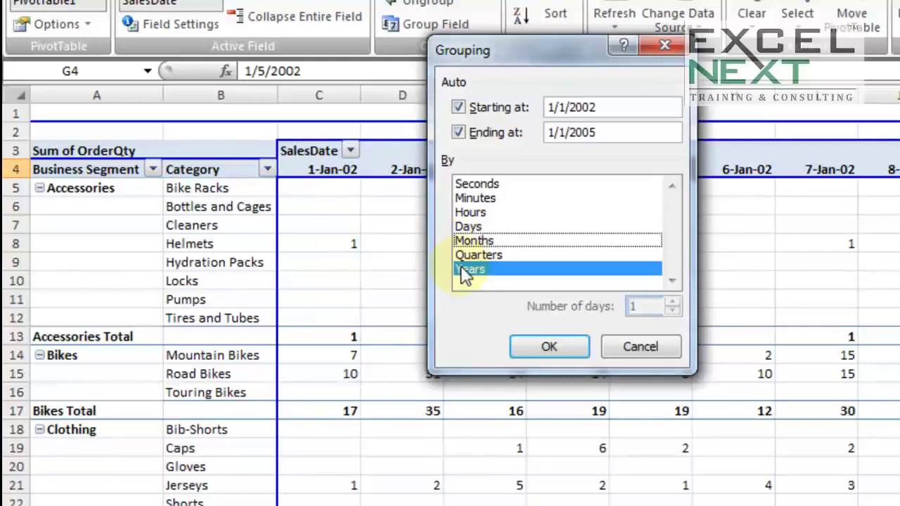
{"action": "left_click", "coordinate": [549, 342]}
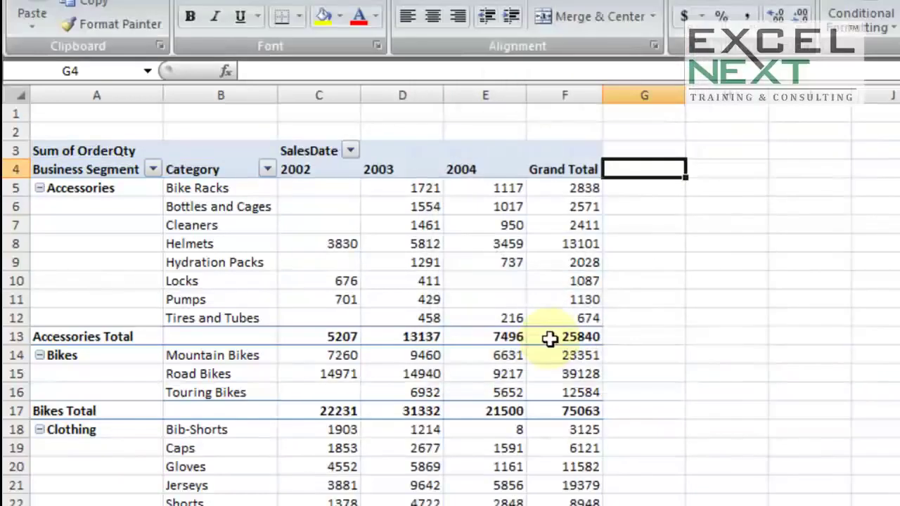
{"action": "left_click", "coordinate": [392, 267]}
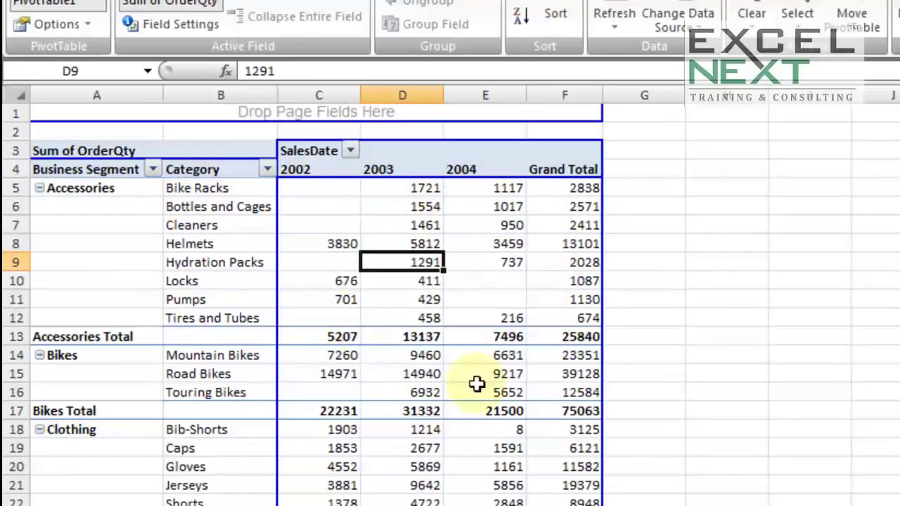
{"action": "mouse_move", "coordinate": [481, 329]}
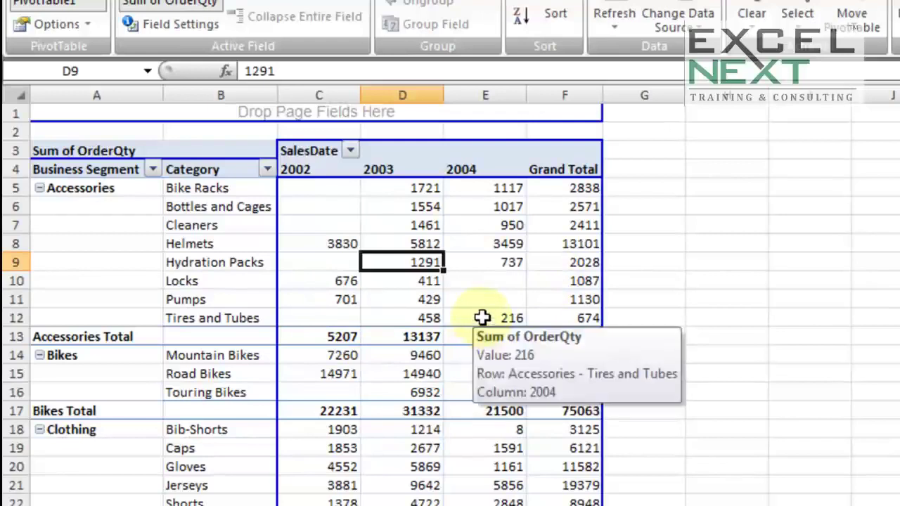
{"action": "mouse_move", "coordinate": [477, 300]}
{"action": "mouse_move", "coordinate": [471, 281]}
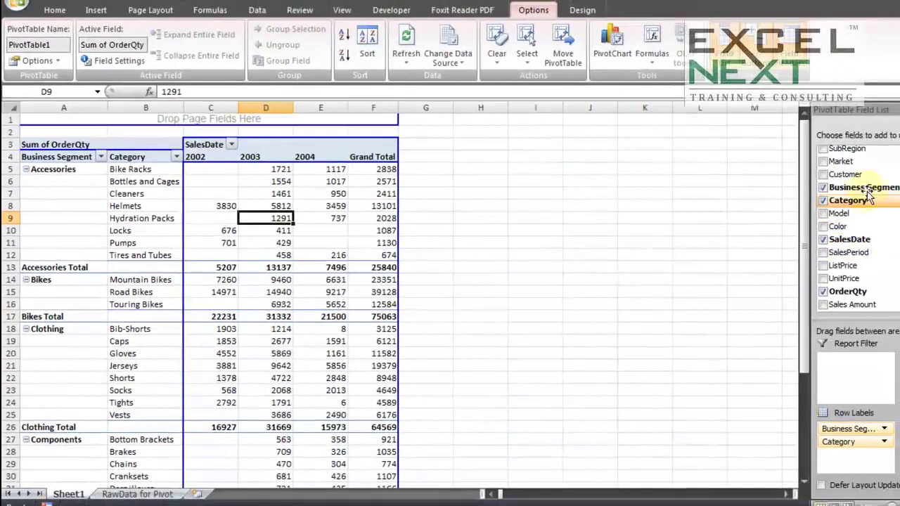
- Place the Customer field in the Report Filter area, left at (All)
{"action": "left_click_drag", "start_coordinate": [859, 179], "coordinate": [220, 117]}
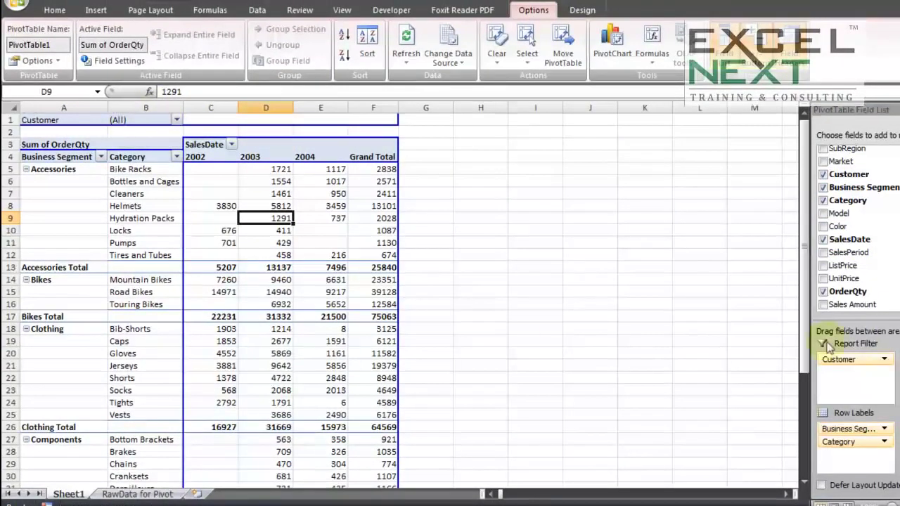
{"action": "left_click_drag", "start_coordinate": [865, 361], "coordinate": [354, 146]}
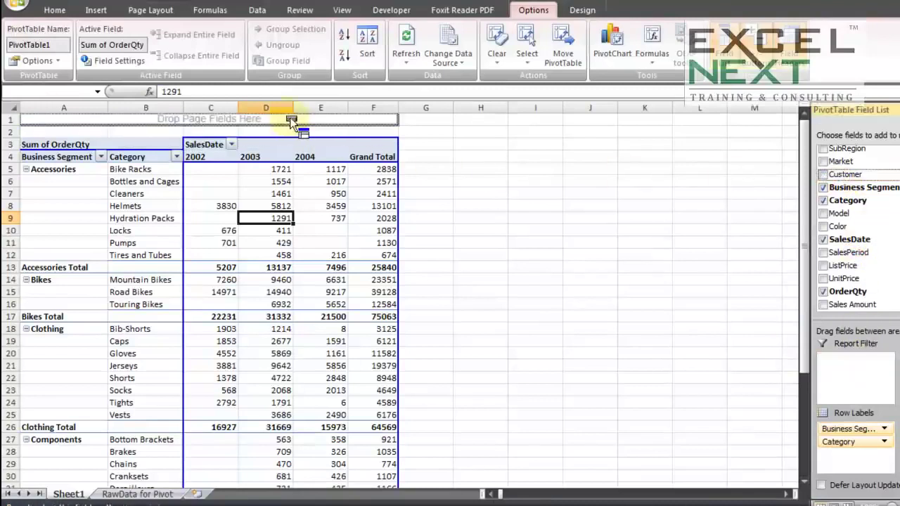
{"action": "left_click_drag", "start_coordinate": [290, 120], "coordinate": [859, 371]}
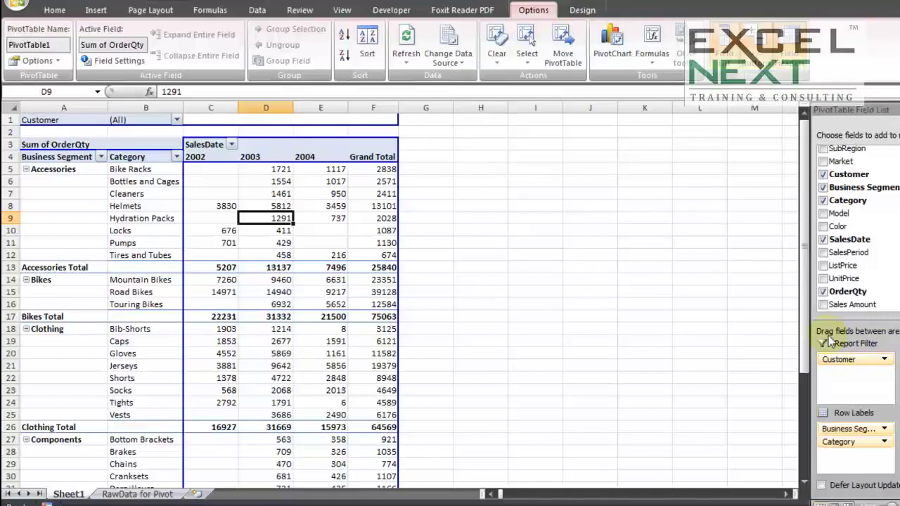
{"action": "left_click", "coordinate": [176, 121]}
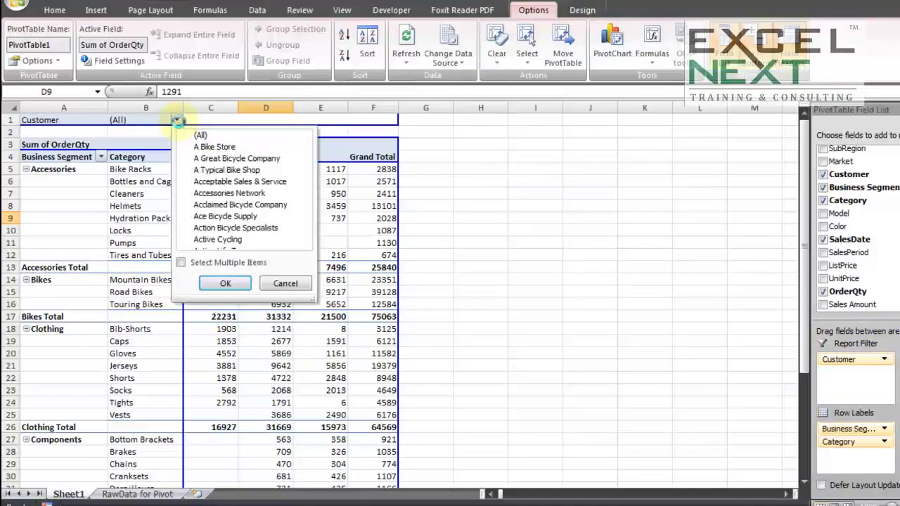
{"action": "left_click", "coordinate": [232, 170]}
{"action": "left_click", "coordinate": [225, 283]}
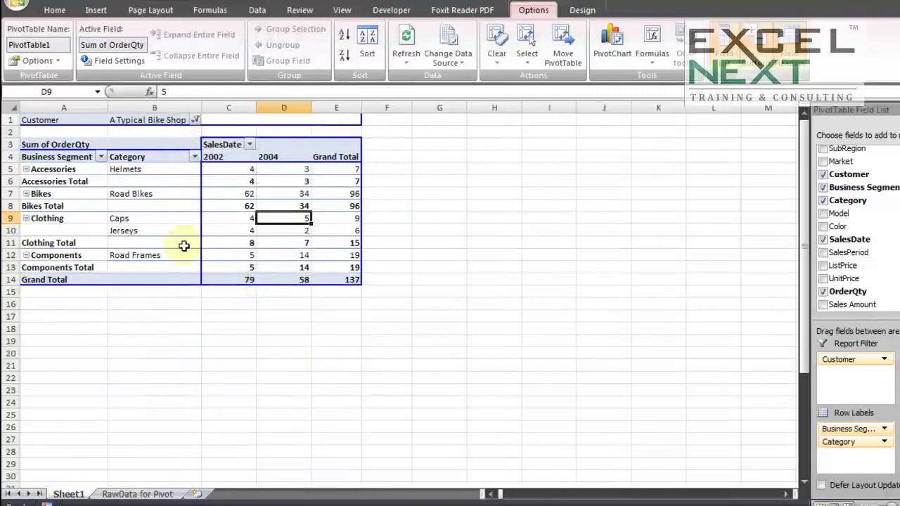
{"action": "left_click", "coordinate": [195, 121]}
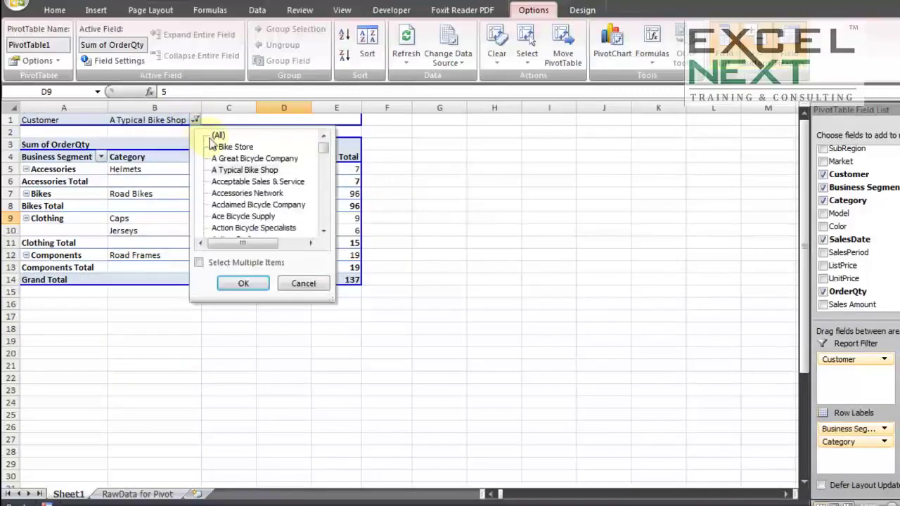
{"action": "left_click", "coordinate": [250, 282]}
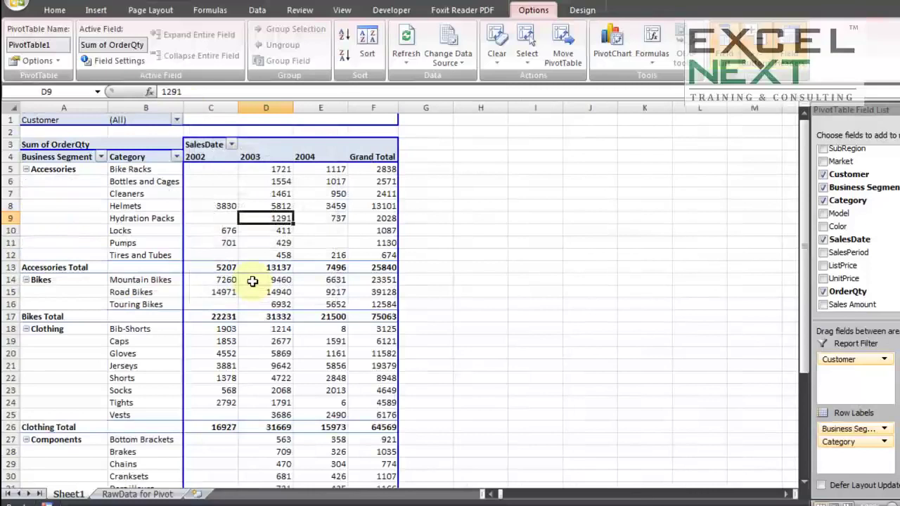
{"action": "mouse_move", "coordinate": [288, 281]}
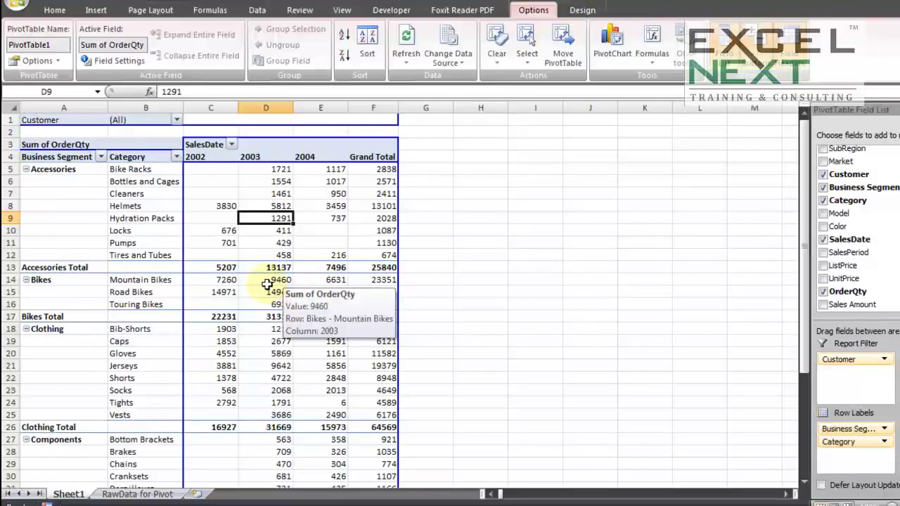
{"action": "mouse_move", "coordinate": [229, 254]}
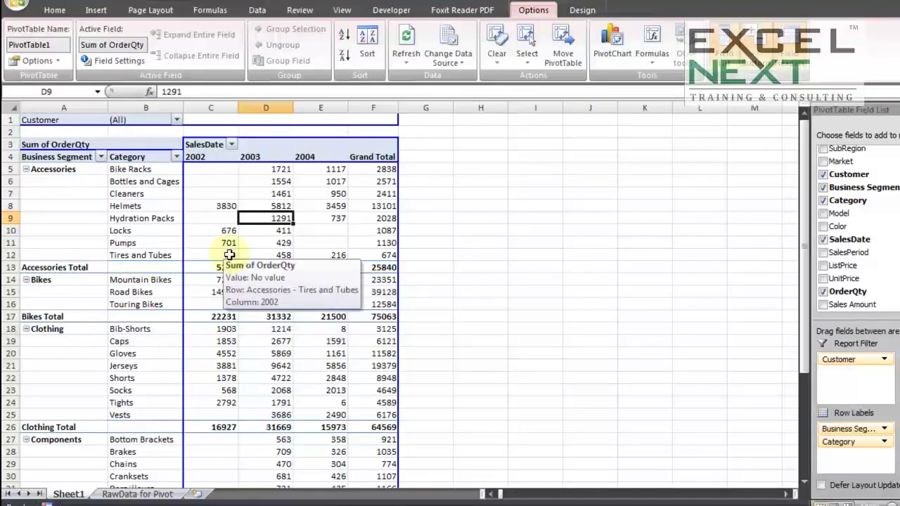
{"action": "left_click", "coordinate": [176, 119]}
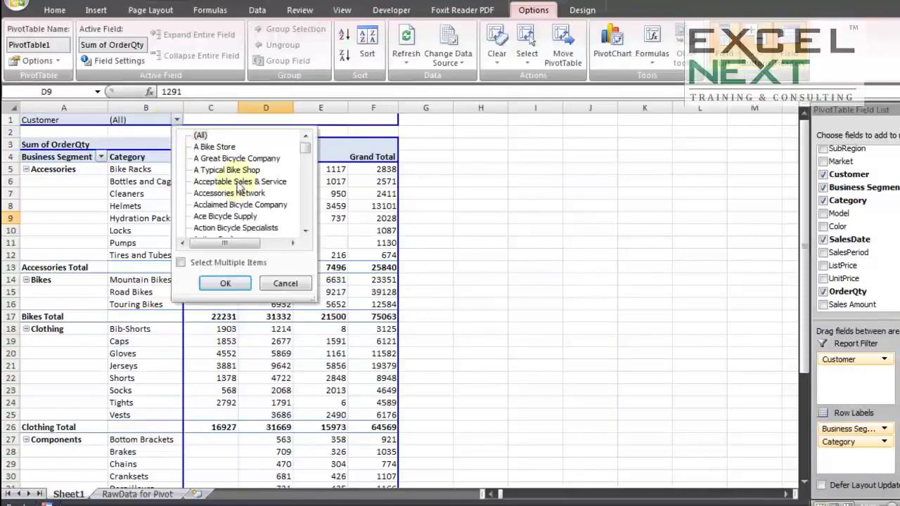
{"action": "mouse_move", "coordinate": [305, 144]}
{"action": "left_mouse_down"}
{"action": "mouse_move", "coordinate": [312, 252]}
{"action": "mouse_move", "coordinate": [305, 141]}
{"action": "left_mouse_up"}
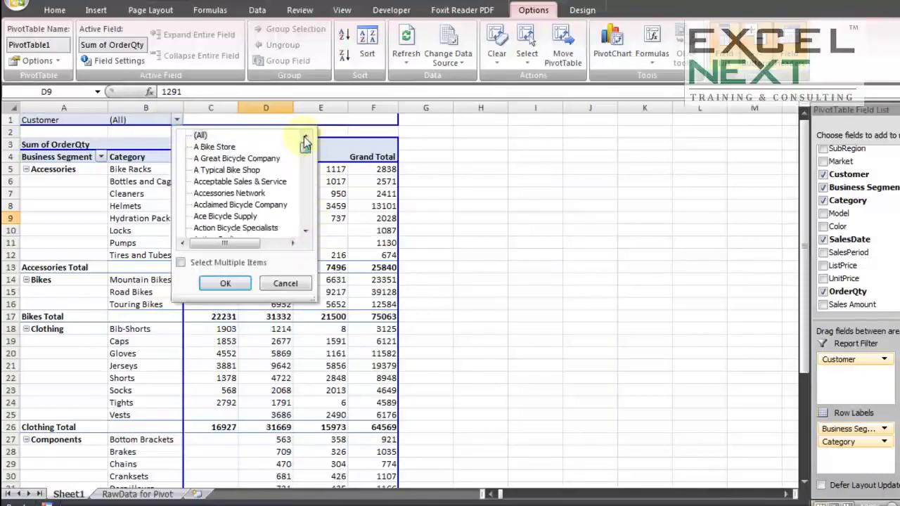
{"action": "left_click", "coordinate": [293, 284]}
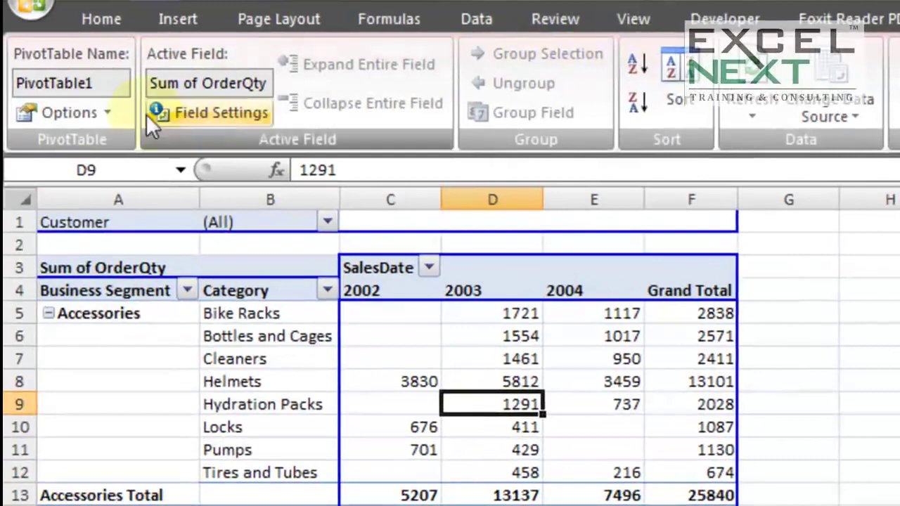
- Check PivotTable Options without changes, then expand the Options command list on the ribbon
{"action": "left_click", "coordinate": [57, 116]}
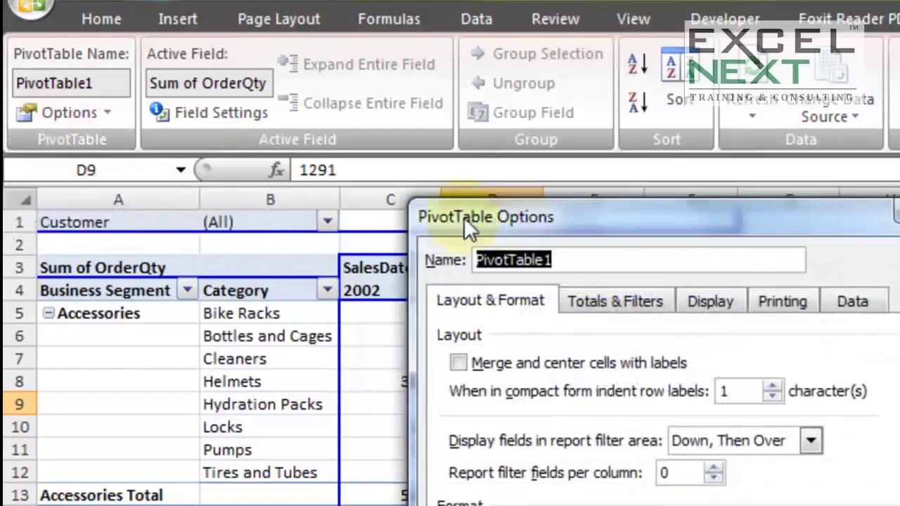
{"action": "left_click_drag", "start_coordinate": [463, 216], "coordinate": [157, 277]}
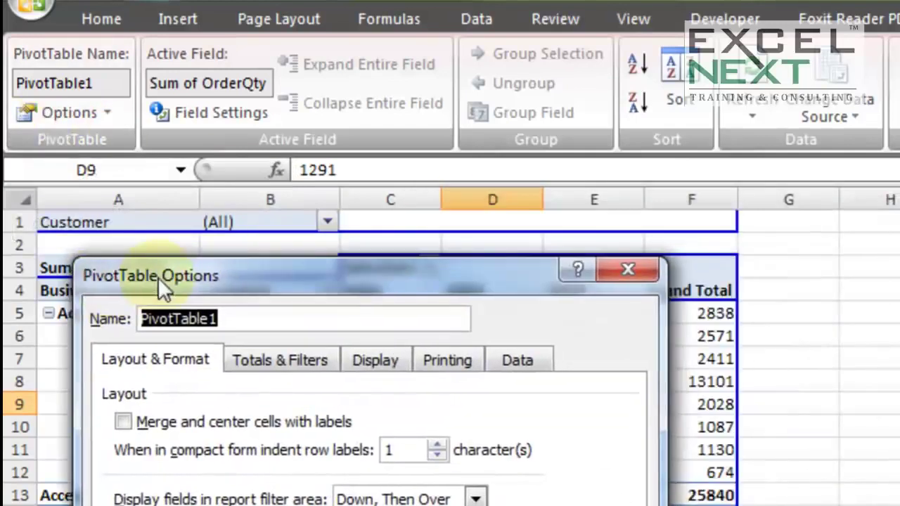
{"action": "left_click", "coordinate": [627, 271]}
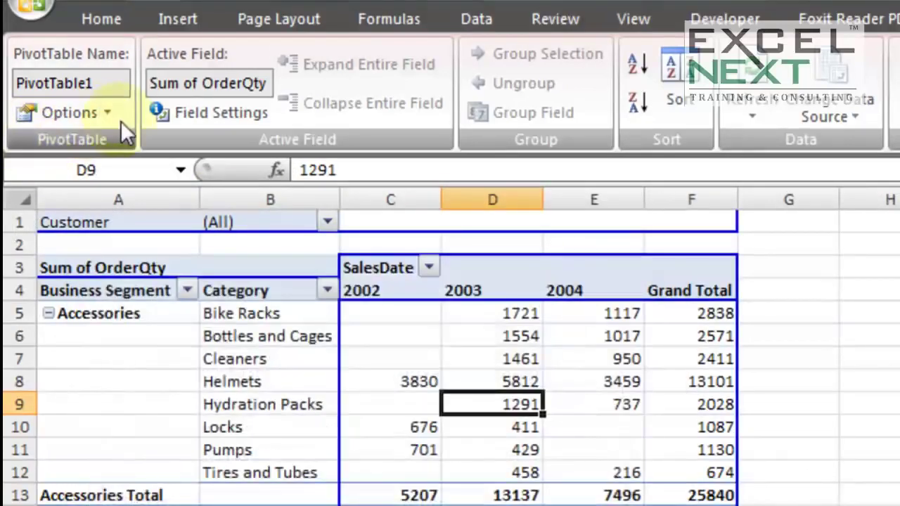
{"action": "left_click", "coordinate": [108, 114]}
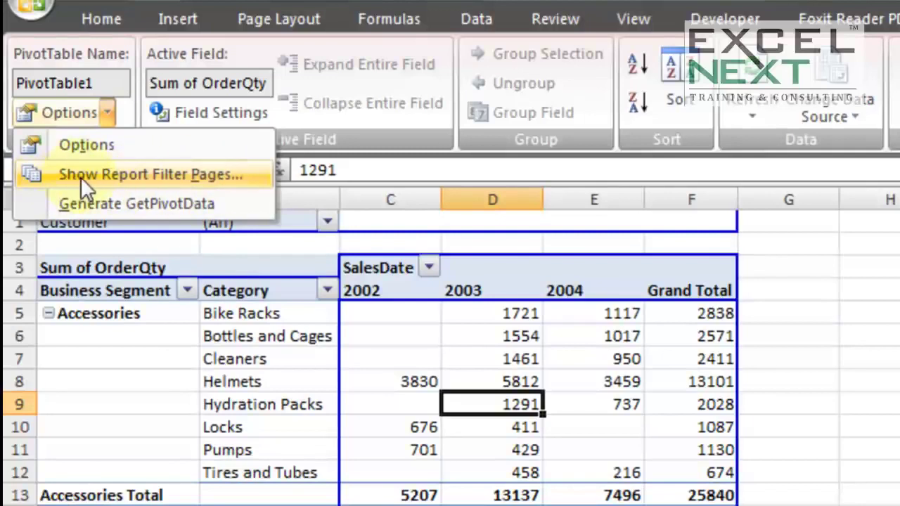
- Run Show Report Filter Pages on the Customer field to generate a sheet per customer
{"action": "left_click", "coordinate": [144, 178]}
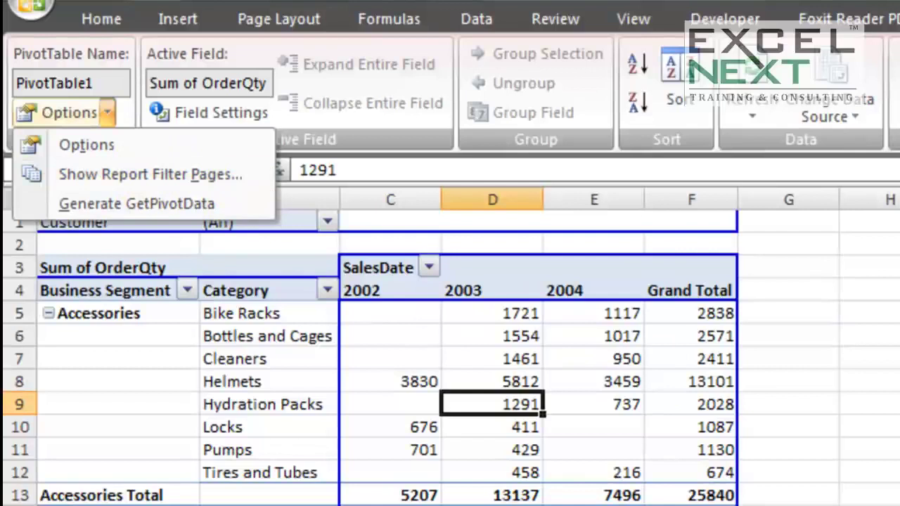
{"action": "left_click", "coordinate": [191, 175]}
{"action": "left_click_drag", "start_coordinate": [305, 373], "coordinate": [210, 218]}
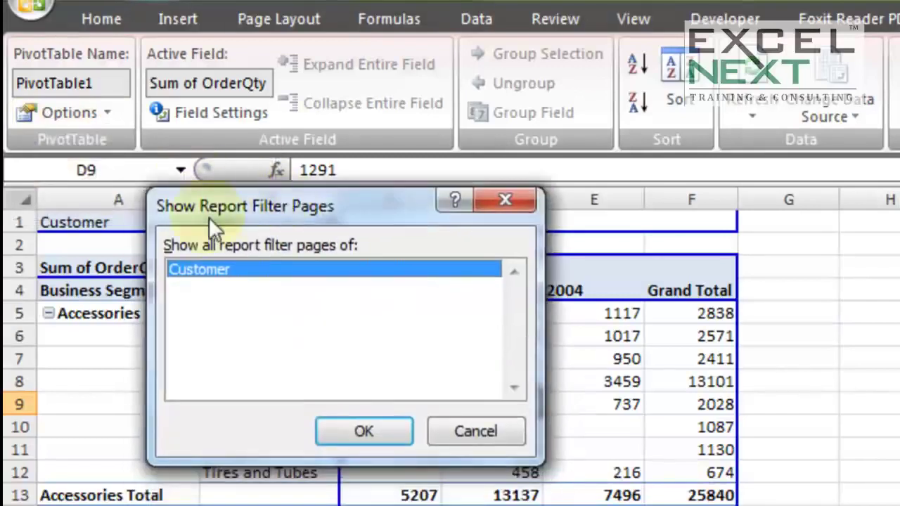
{"action": "left_click", "coordinate": [207, 274]}
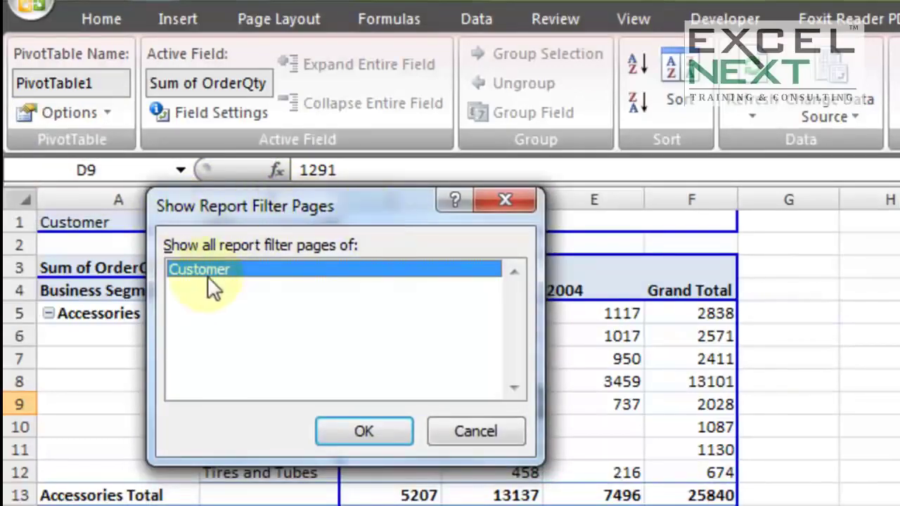
{"action": "left_click", "coordinate": [367, 435]}
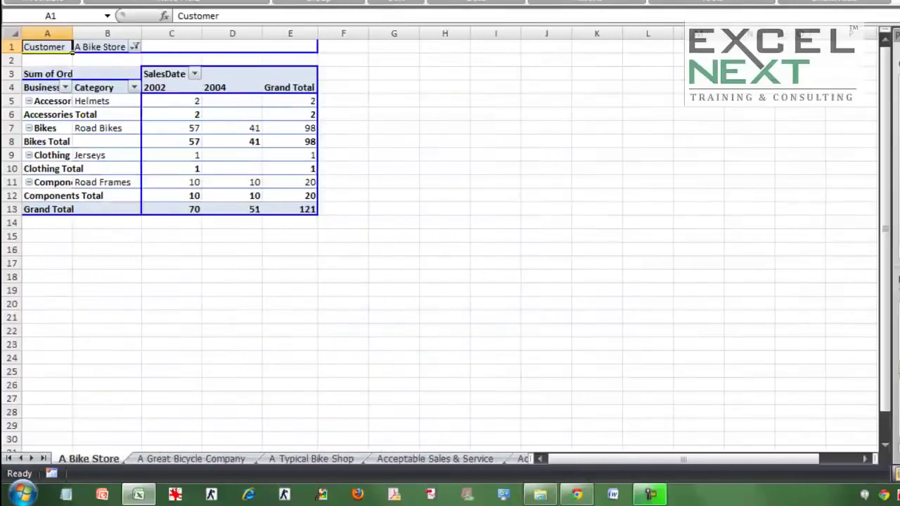
- Browse customer sheets from A Great Bicycle Company to Active Cycling, ending on Action Bicycle Specialists
{"action": "left_click", "coordinate": [170, 459]}
{"action": "left_click", "coordinate": [280, 463]}
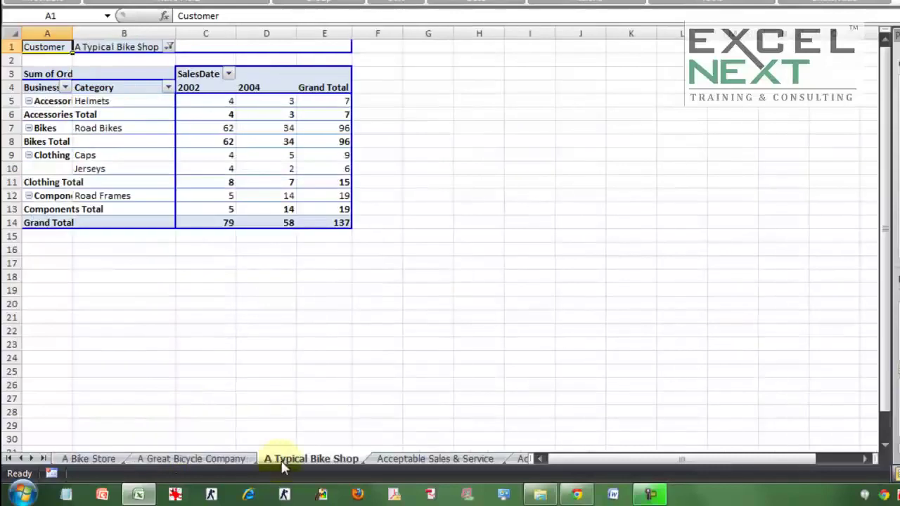
{"action": "left_click", "coordinate": [379, 463]}
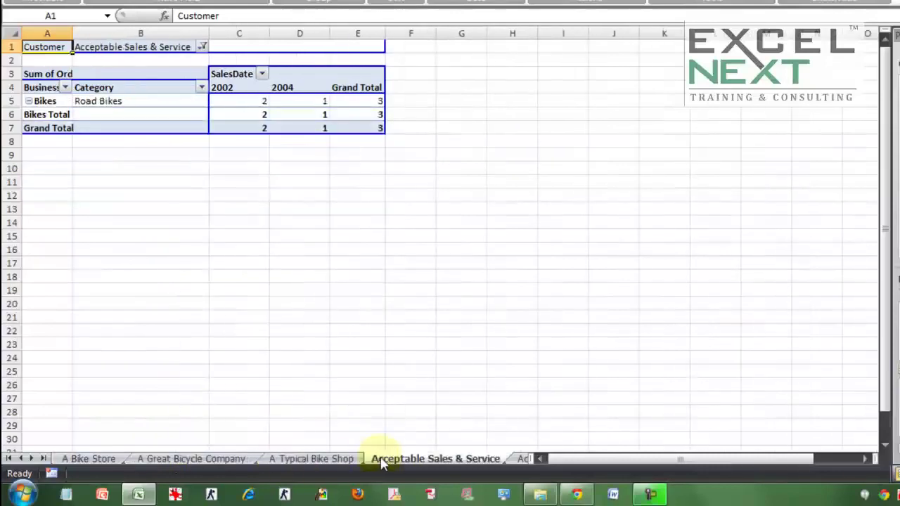
{"action": "left_click", "coordinate": [521, 459]}
{"action": "left_click", "coordinate": [488, 459]}
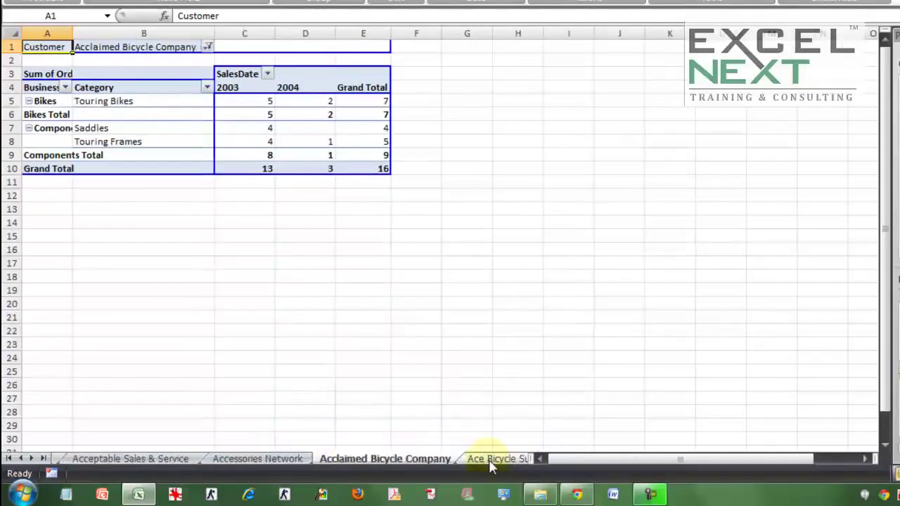
{"action": "left_click", "coordinate": [490, 461]}
{"action": "left_click", "coordinate": [492, 463]}
{"action": "left_click", "coordinate": [492, 464]}
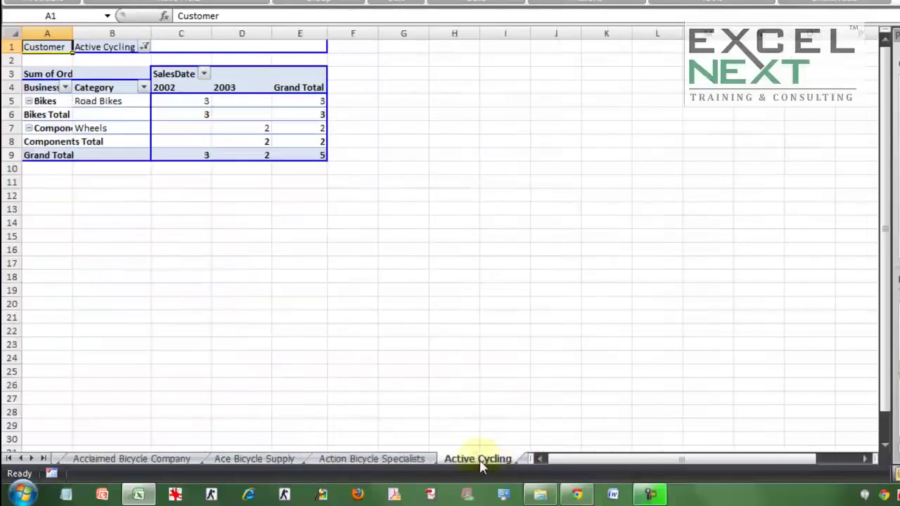
{"action": "left_click", "coordinate": [411, 458]}
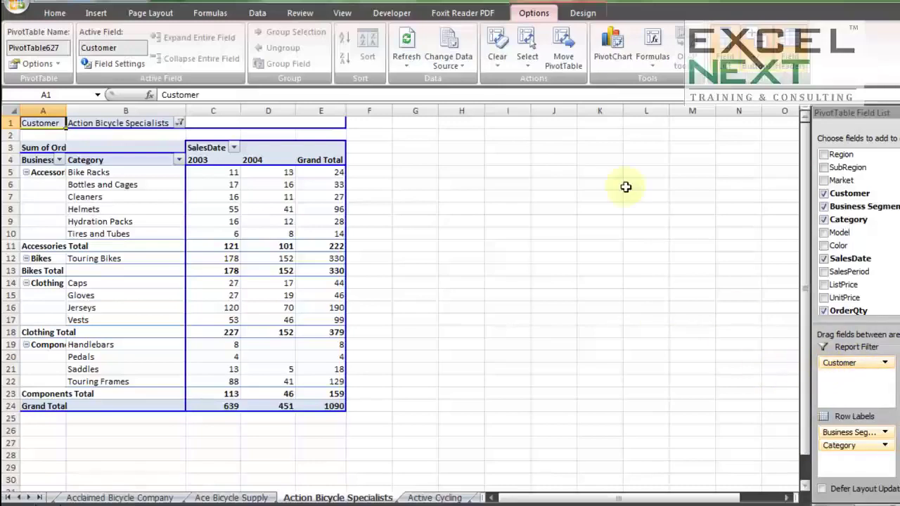
- Expand the PivotTable Options command list on the Action Bicycle Specialists sheet
{"action": "left_click", "coordinate": [59, 64]}
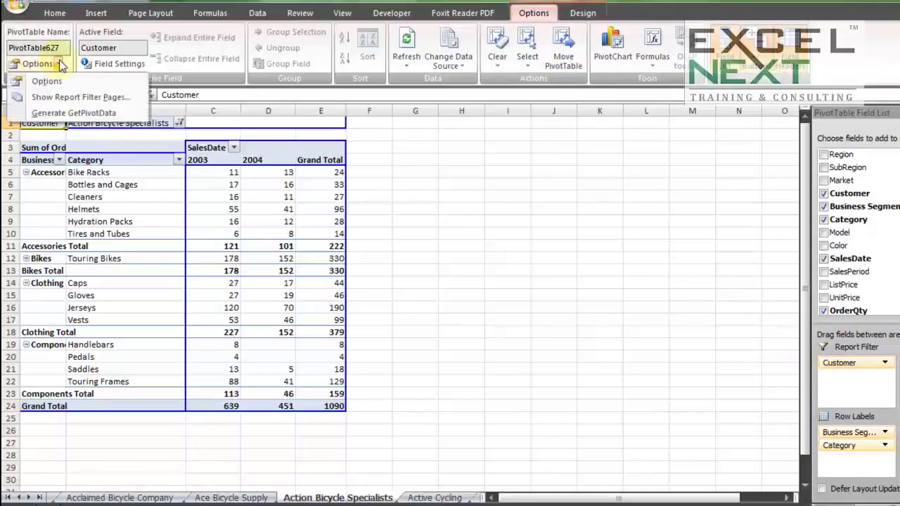